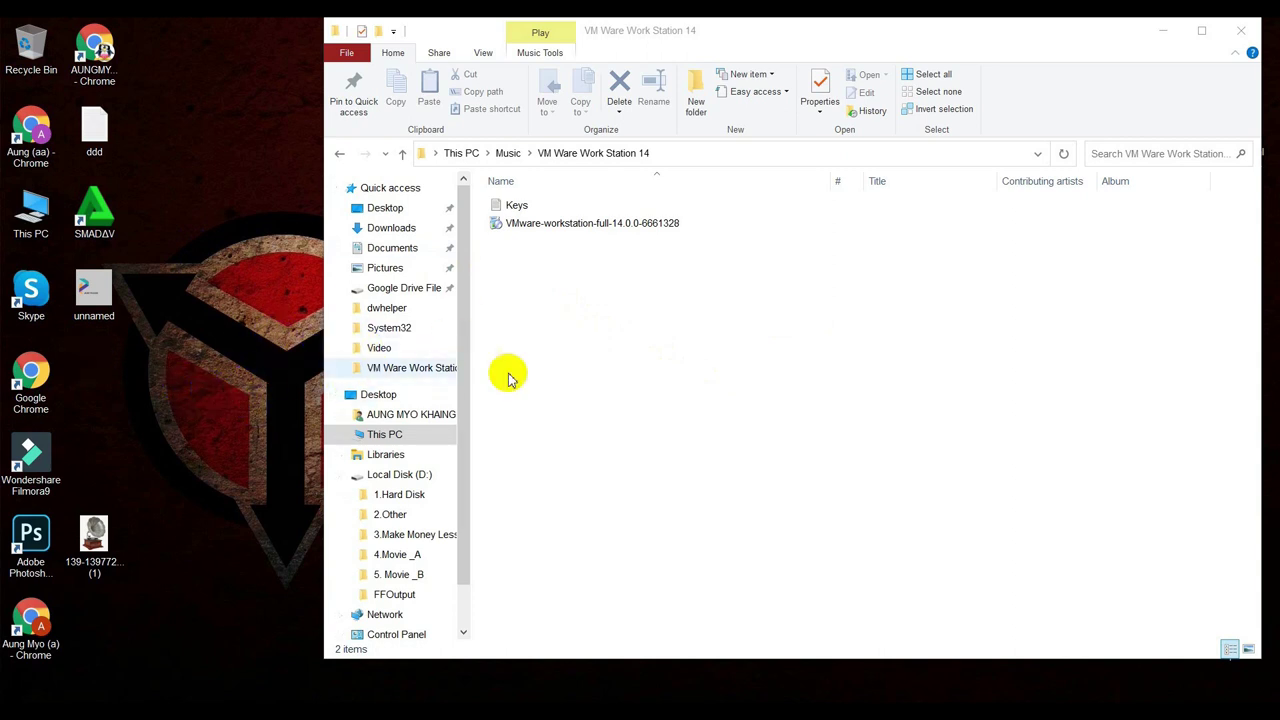
{"action": "right_click", "coordinate": [646, 316]}
{"action": "left_click", "coordinate": [695, 385]}
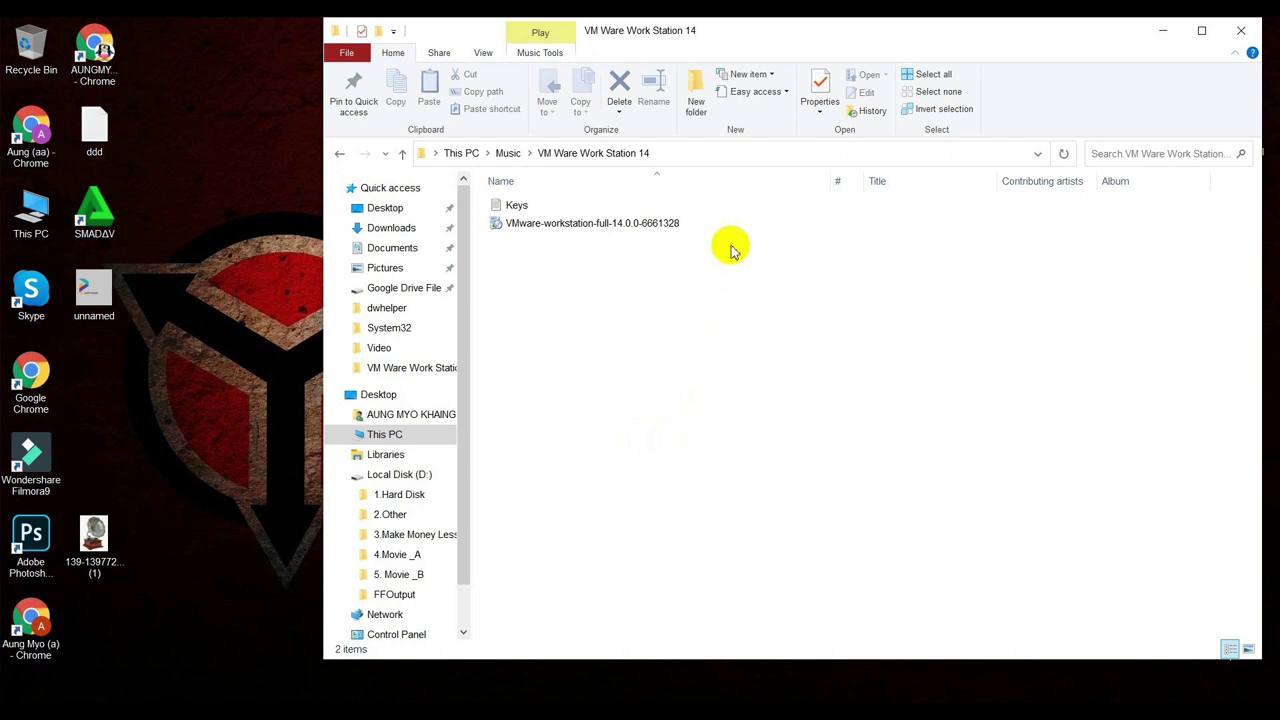
Launch the VMware-workstation-full-14.0.0-6661328 installer and accept the license agreement terms
{"action": "left_click", "coordinate": [630, 228]}
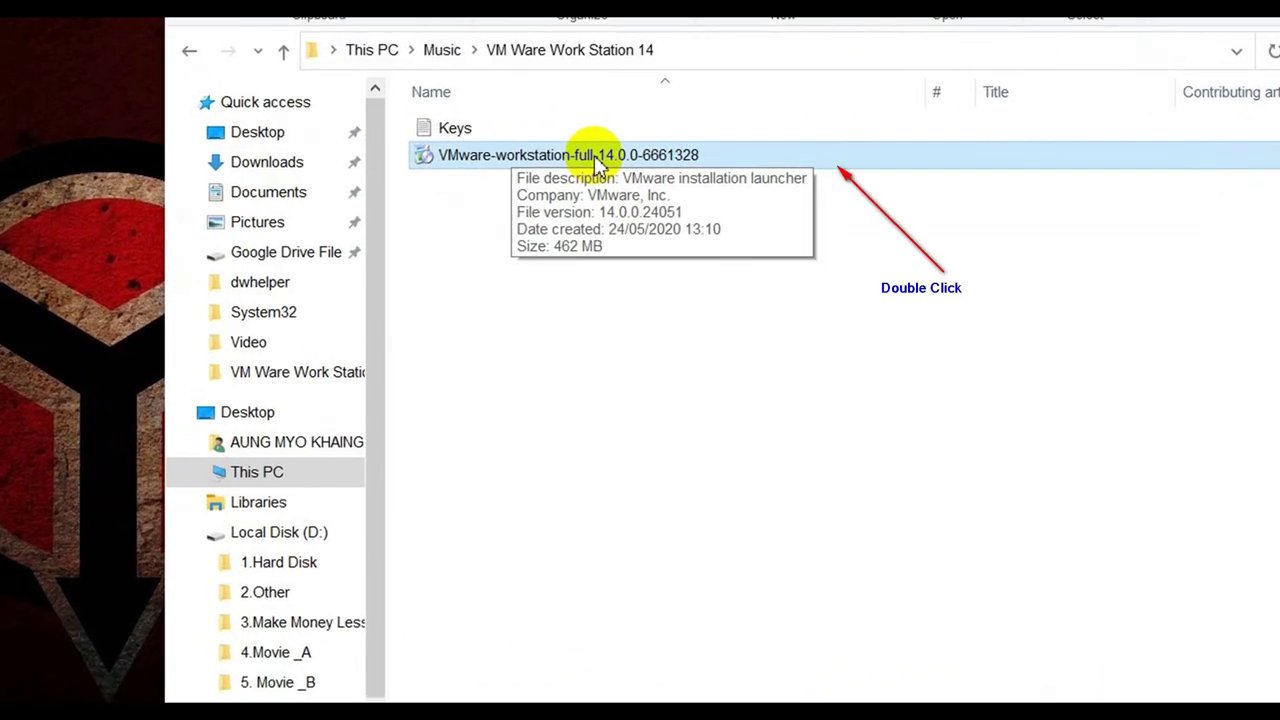
{"action": "double_click", "coordinate": [597, 160]}
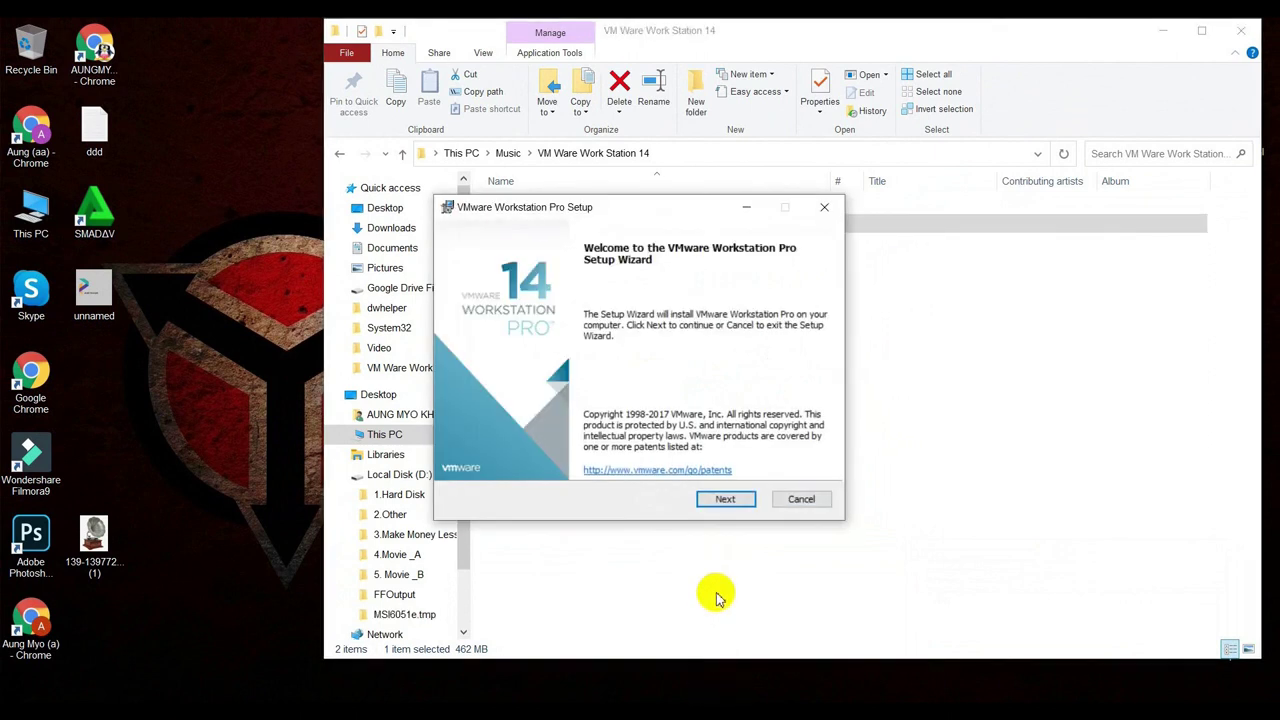
{"action": "left_click", "coordinate": [728, 503]}
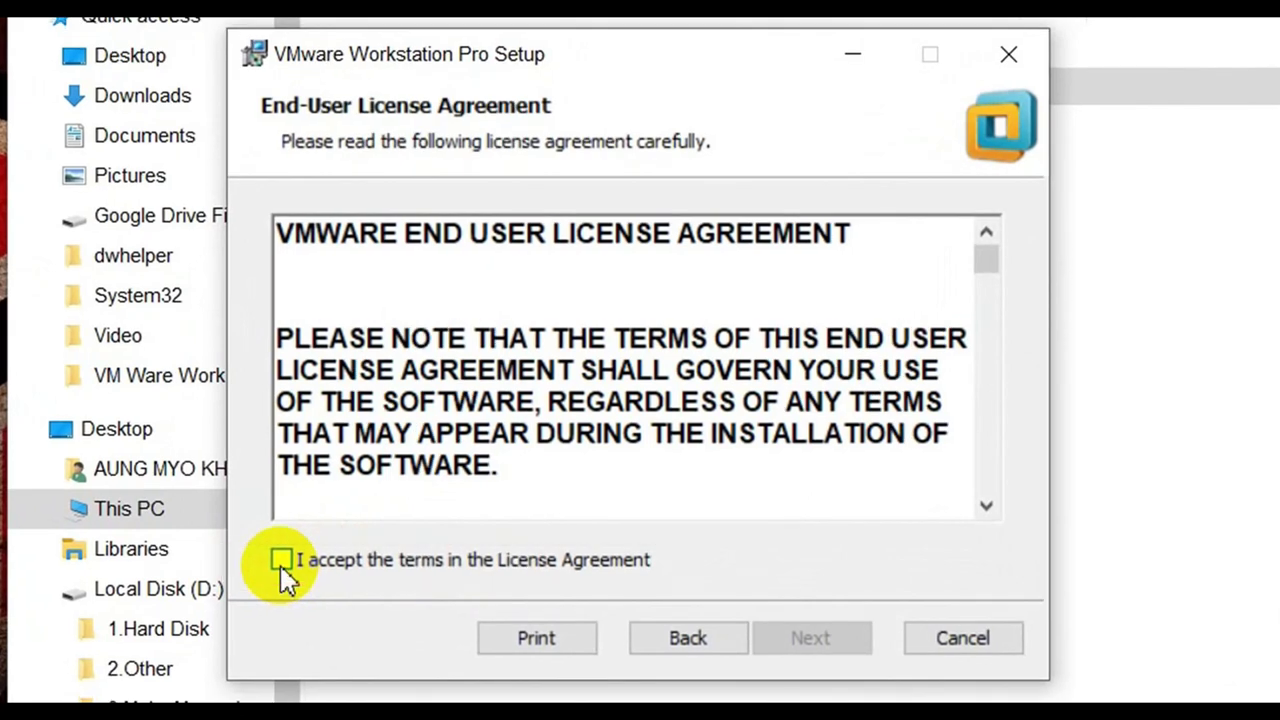
{"action": "left_click", "coordinate": [281, 560]}
{"action": "left_click", "coordinate": [810, 638]}
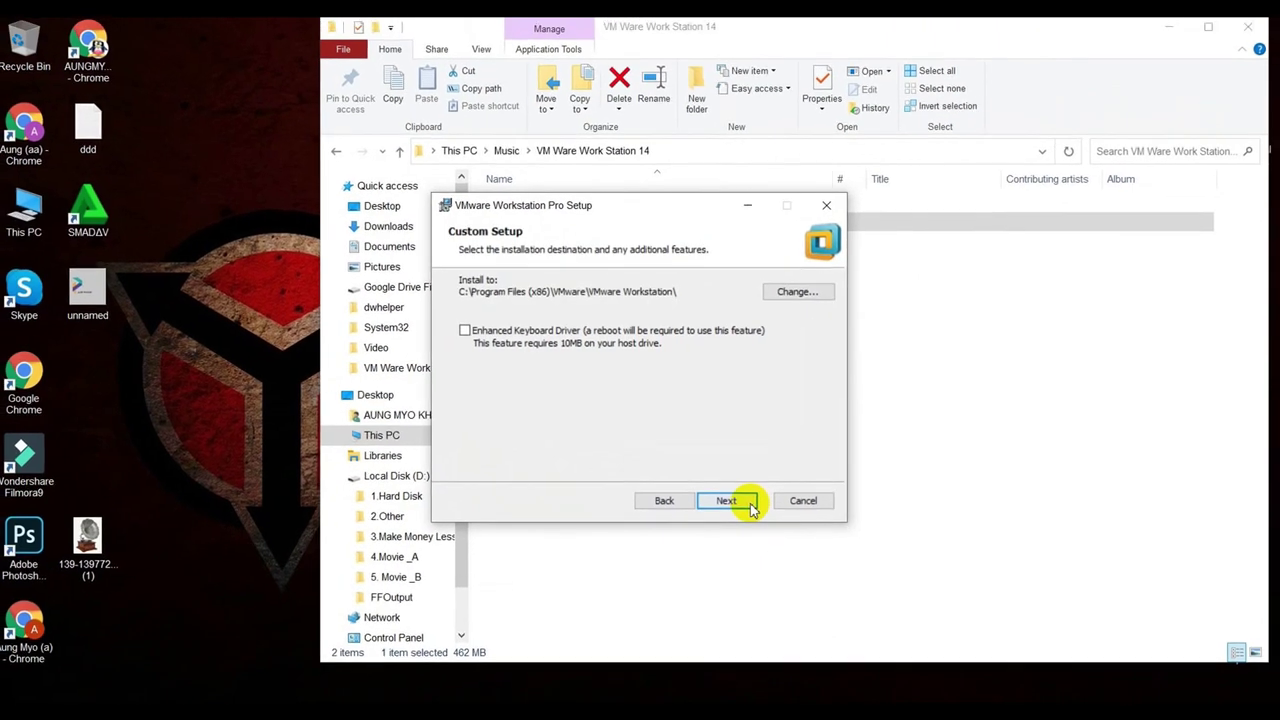
Keep the default install location, user experience settings, and desktop and Start menu shortcuts in the setup wizard
{"action": "left_click", "coordinate": [750, 503]}
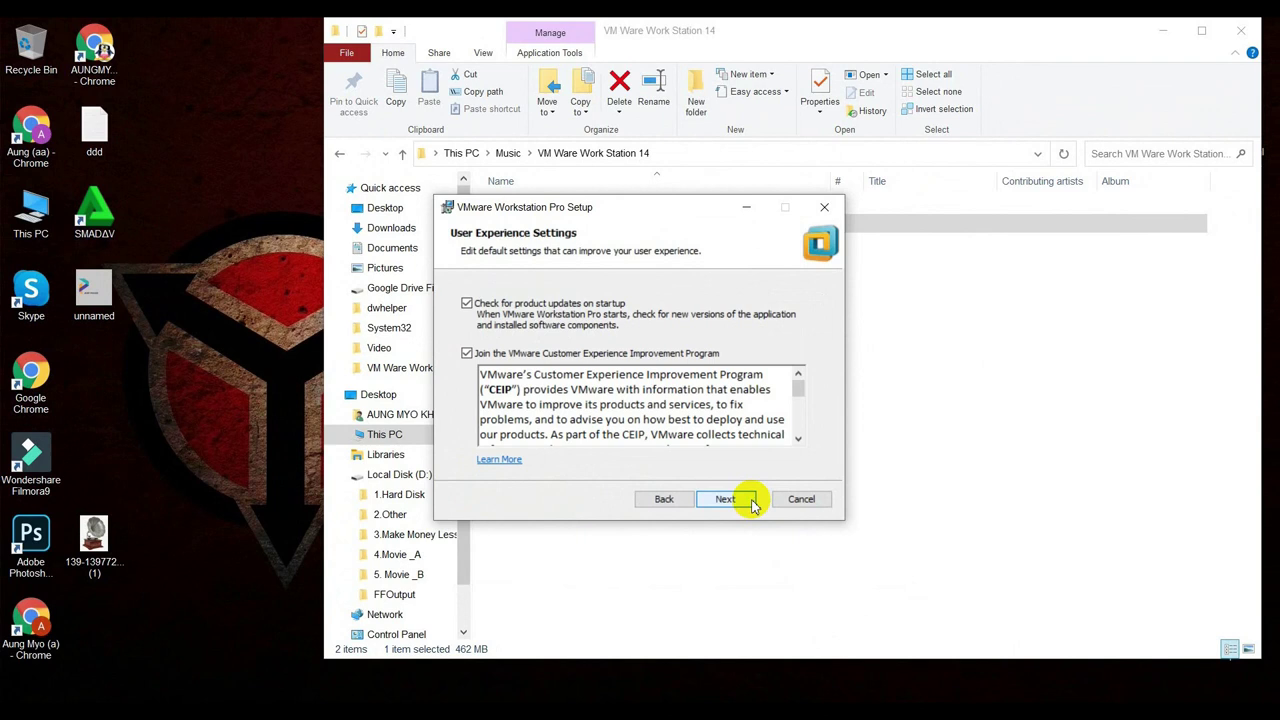
{"action": "left_click", "coordinate": [752, 503]}
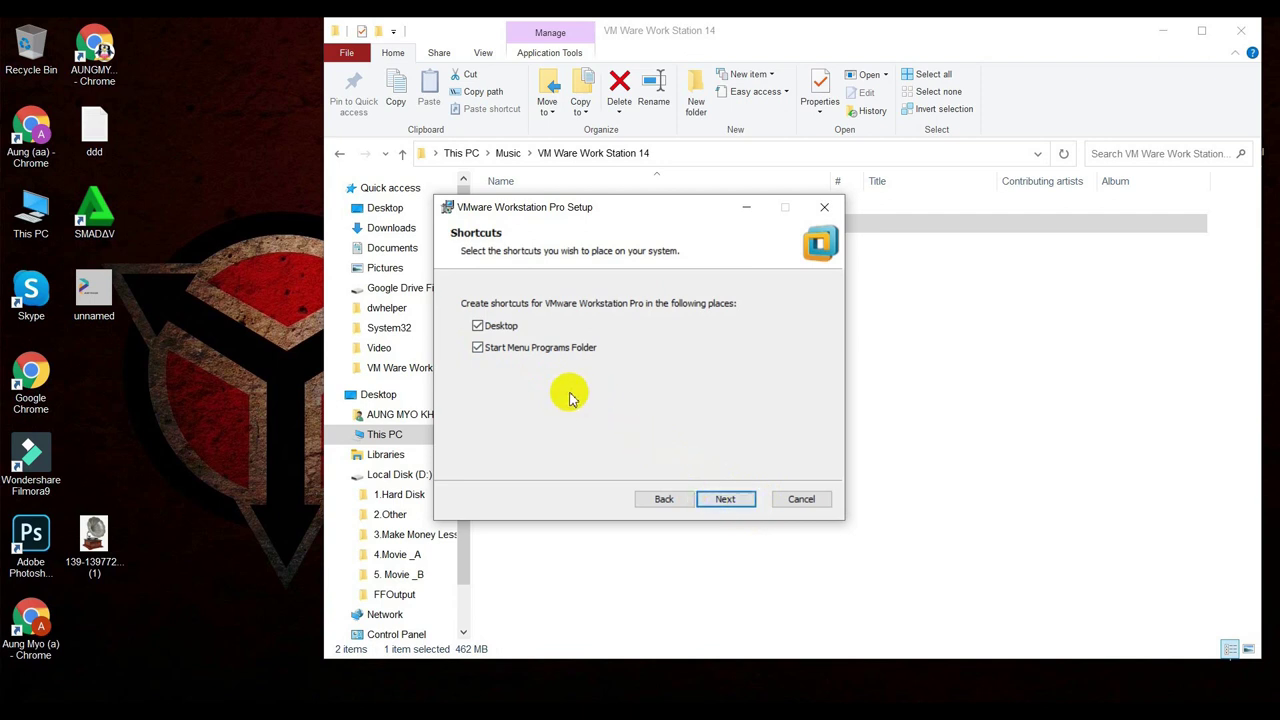
{"action": "left_click", "coordinate": [737, 510]}
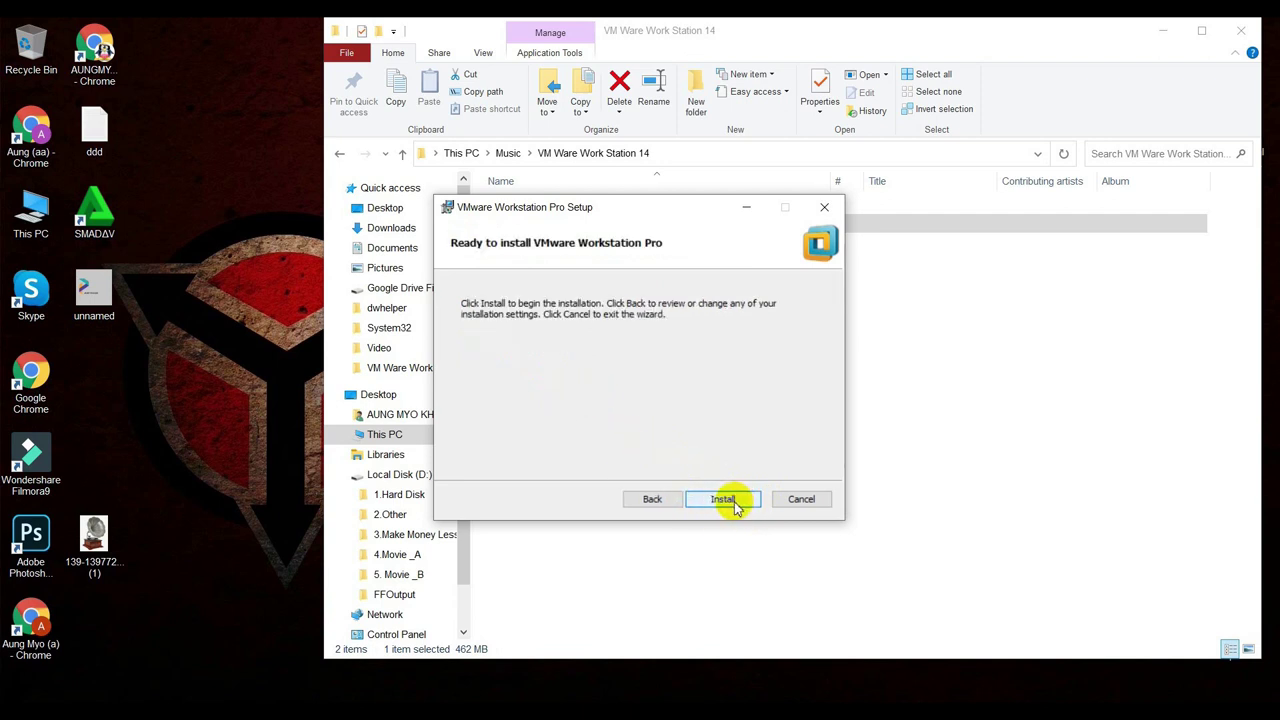
Install VMware Workstation Pro and finish the setup wizard without entering a license key there
{"action": "left_click", "coordinate": [734, 505]}
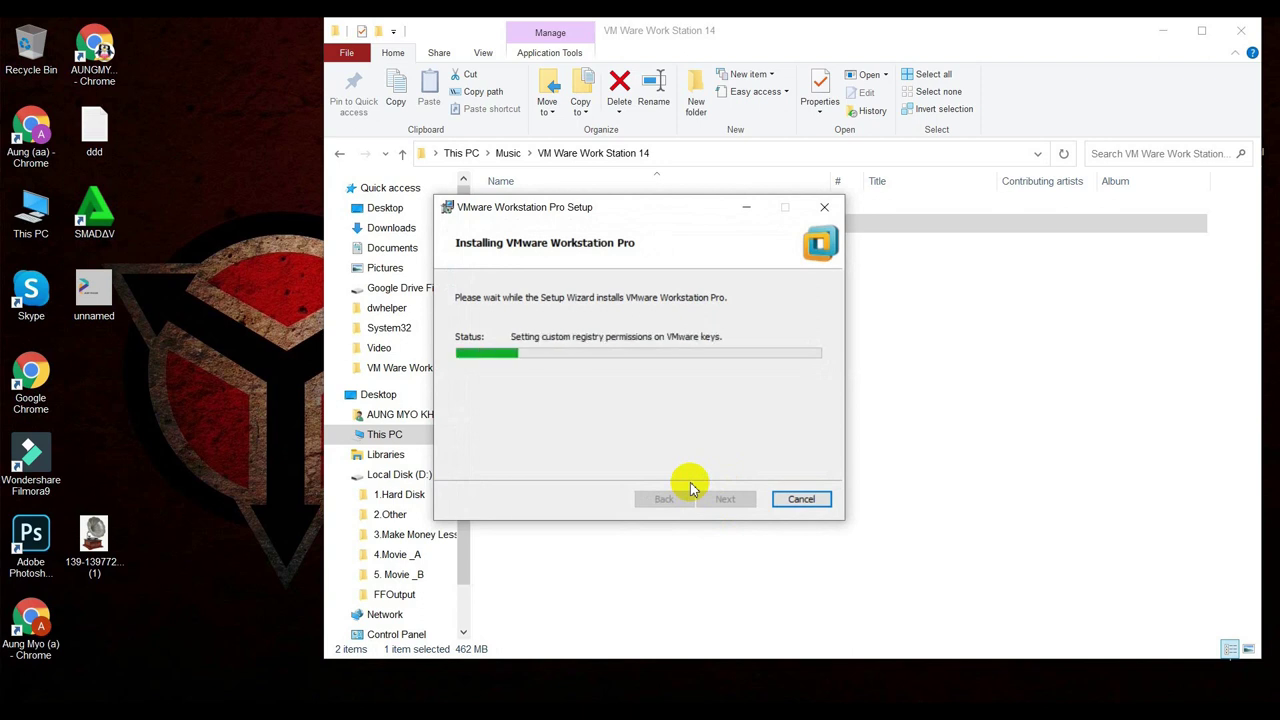
{"action": "left_click_drag", "start_coordinate": [644, 210], "coordinate": [706, 284]}
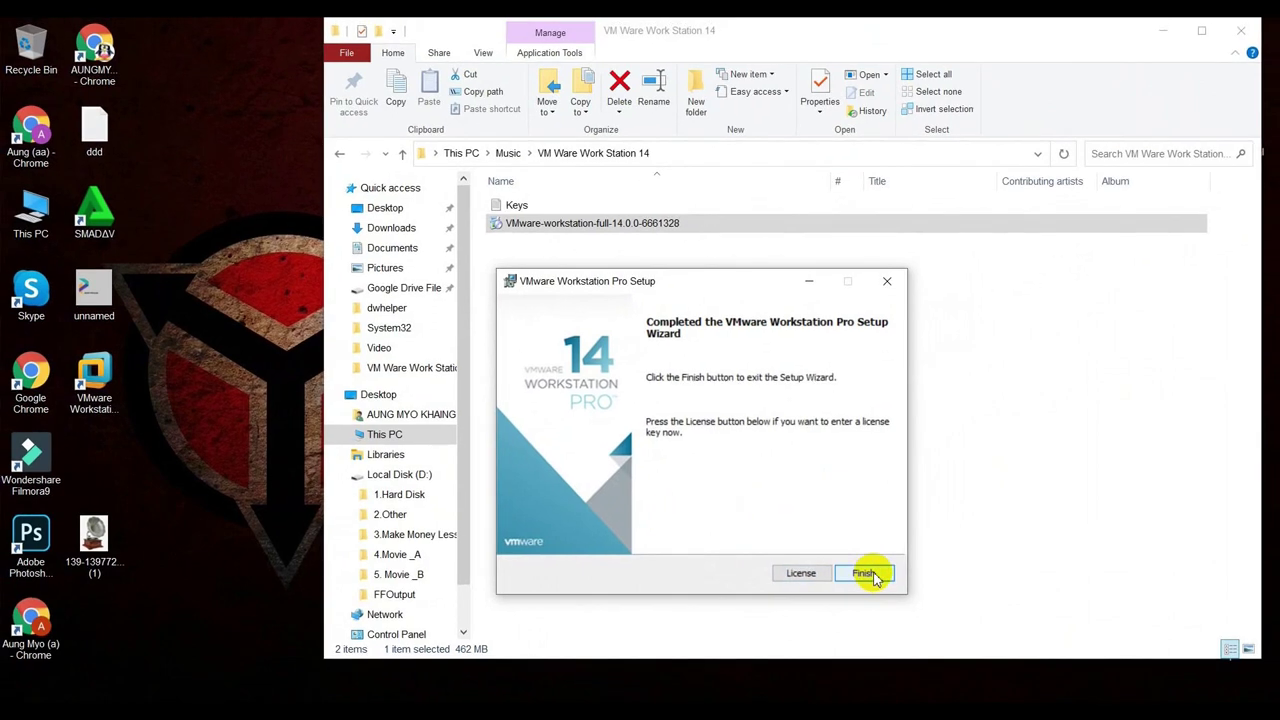
{"action": "left_click", "coordinate": [866, 574]}
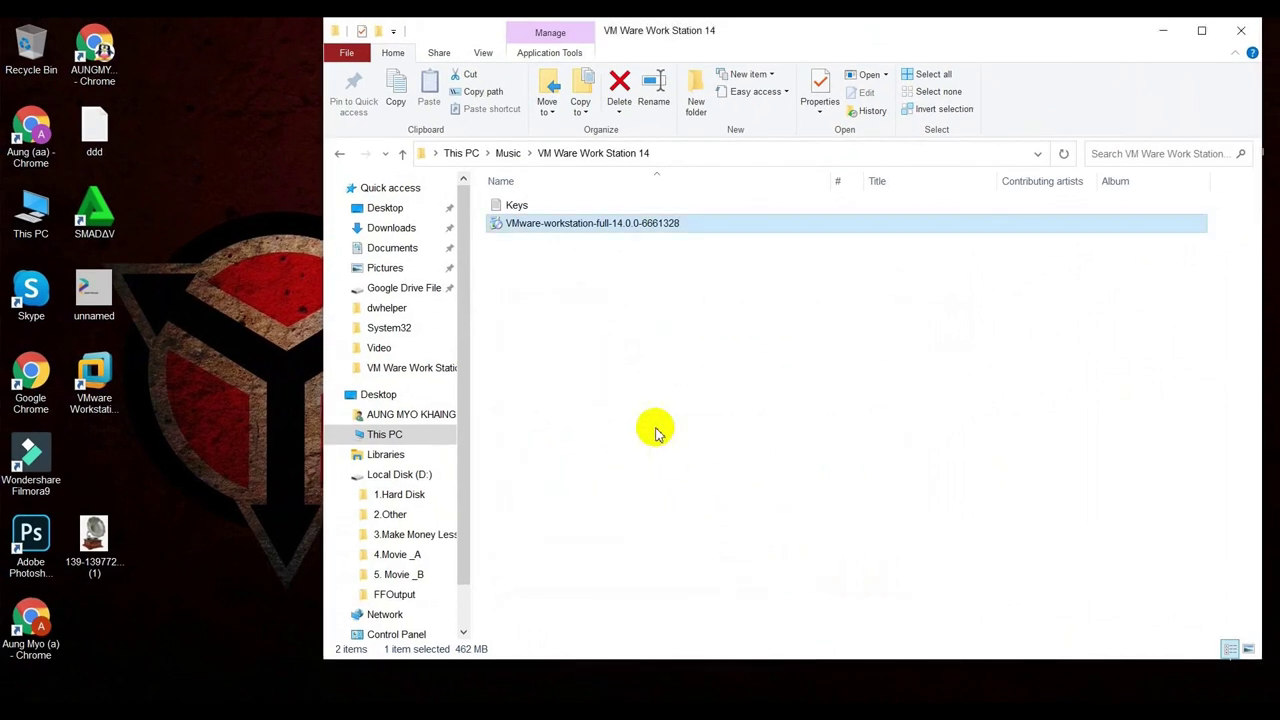
Open the Keys text file and copy the license key on its first line
{"action": "left_click", "coordinate": [92, 376]}
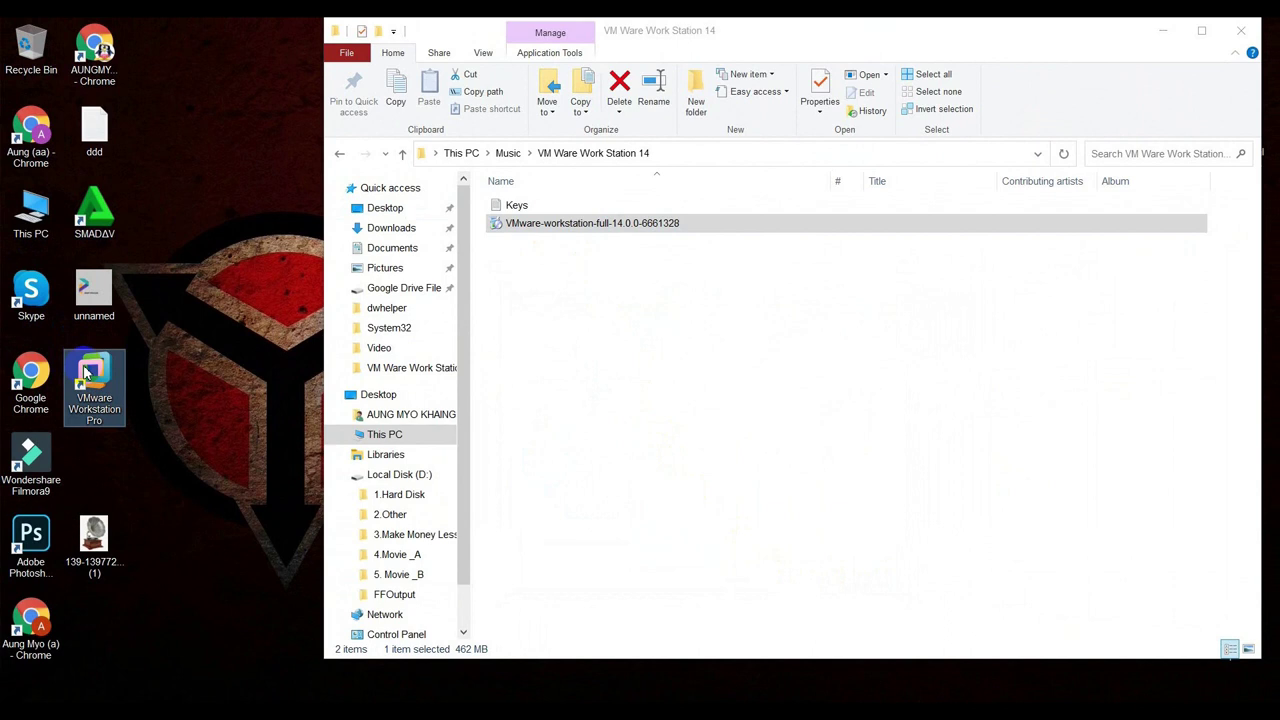
{"action": "double_click", "coordinate": [519, 203]}
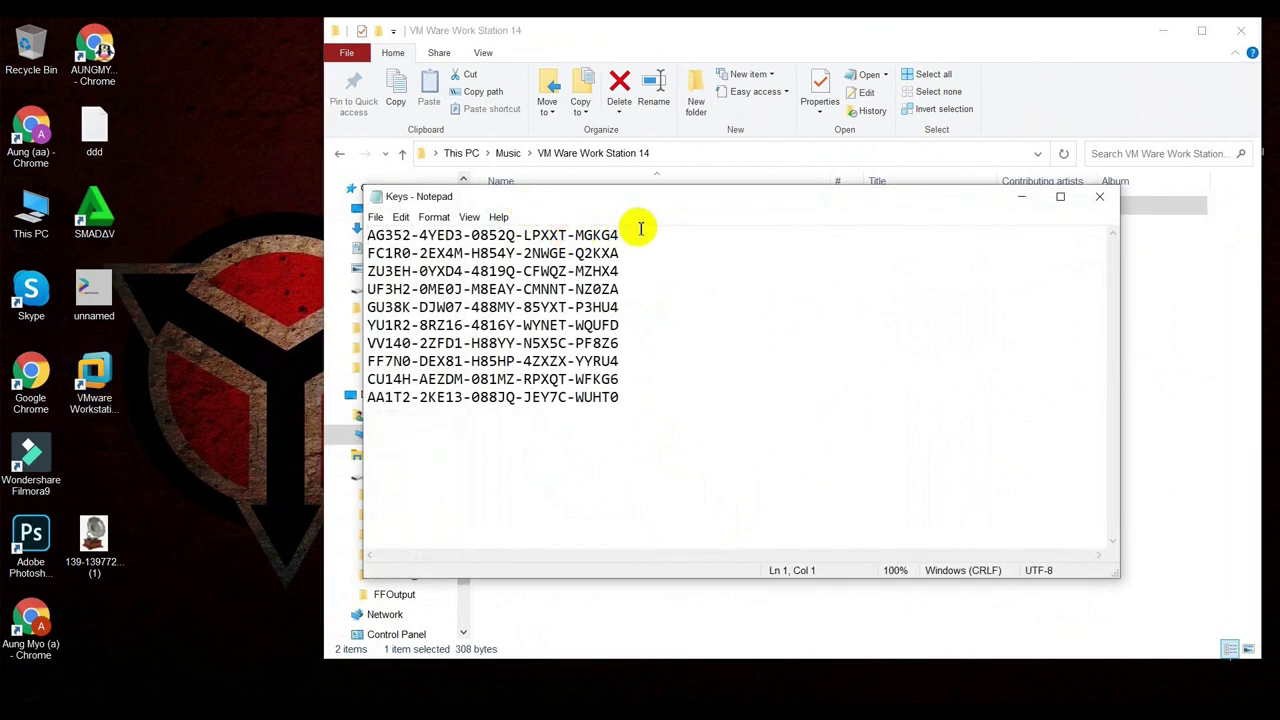
{"action": "left_click_drag", "start_coordinate": [636, 230], "coordinate": [368, 228]}
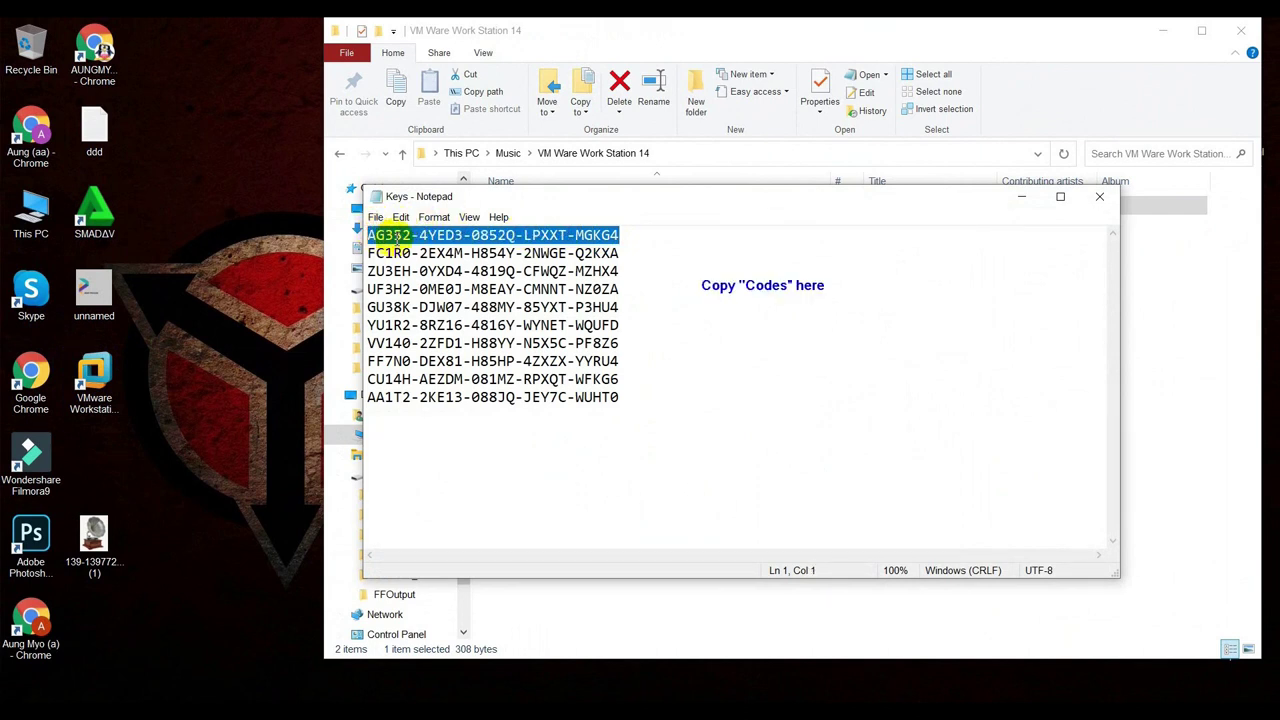
Launch VMware Workstation Pro from the desktop and open its license key entry dialog
{"action": "double_click", "coordinate": [92, 385]}
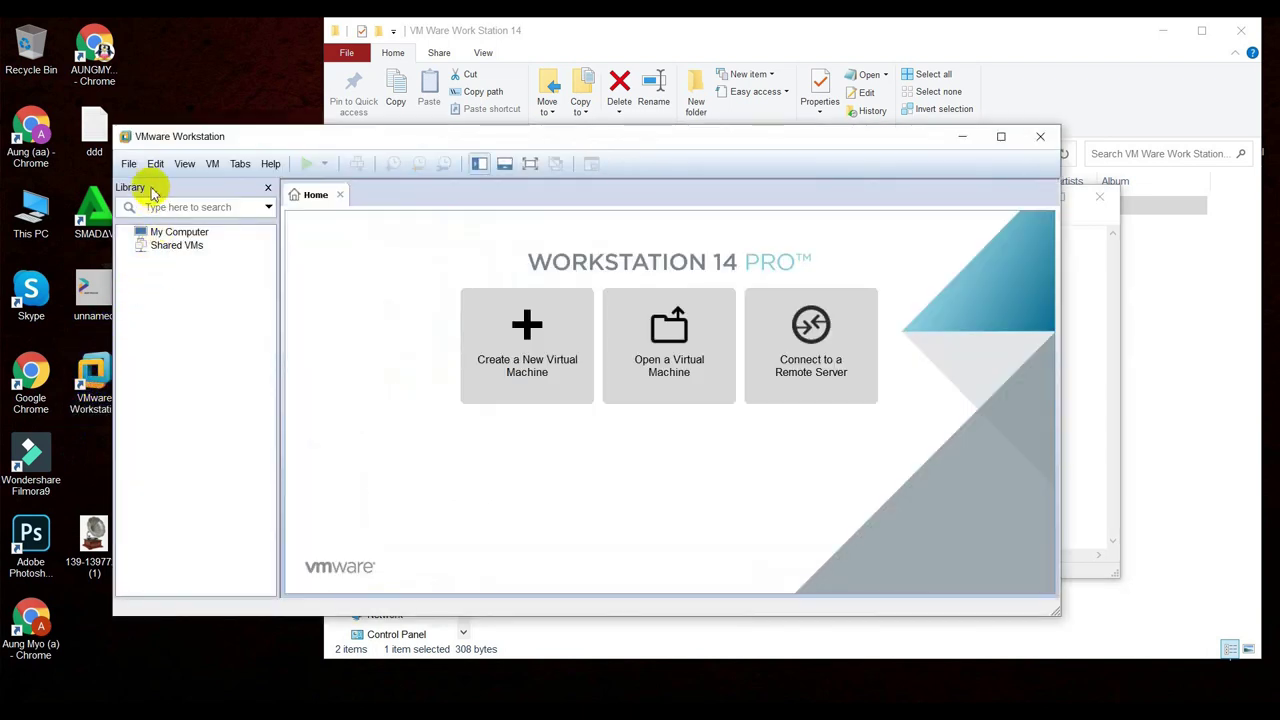
{"action": "left_click", "coordinate": [268, 166]}
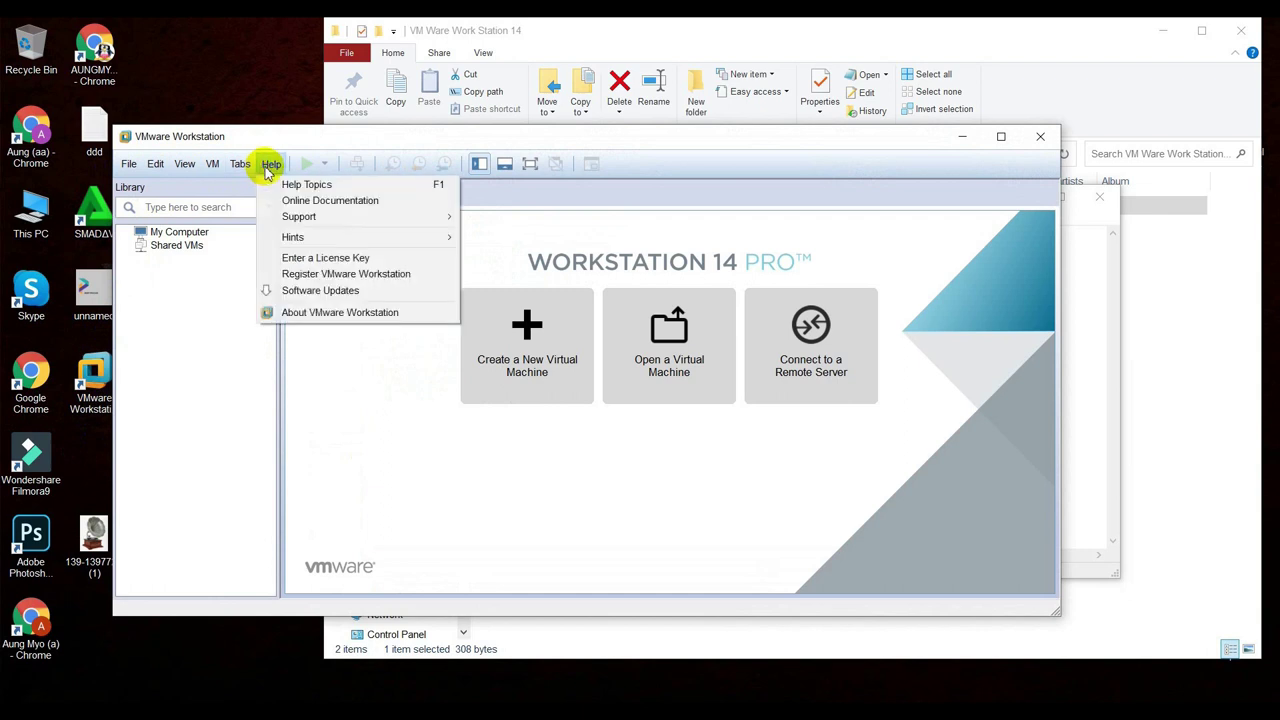
{"action": "left_click", "coordinate": [294, 260]}
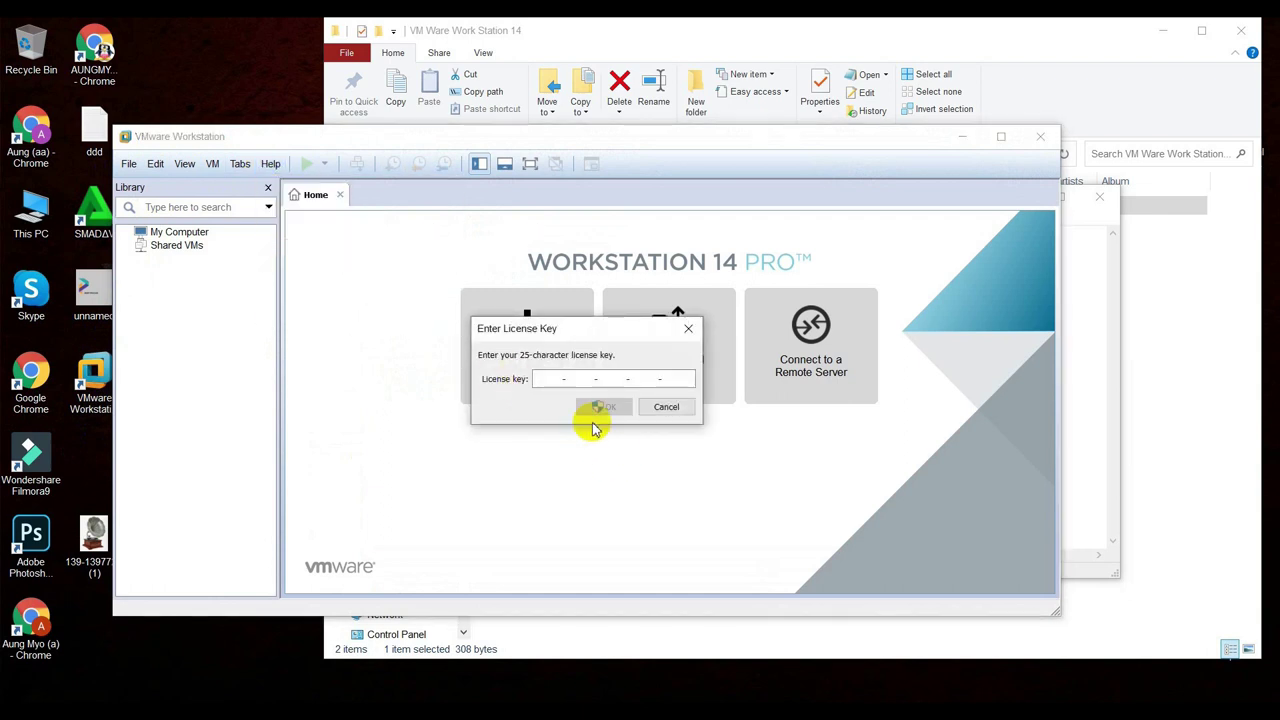
Try to license VMware Workstation by pasting the copied license key, and dismiss the license key dialog
{"action": "right_click", "coordinate": [557, 381]}
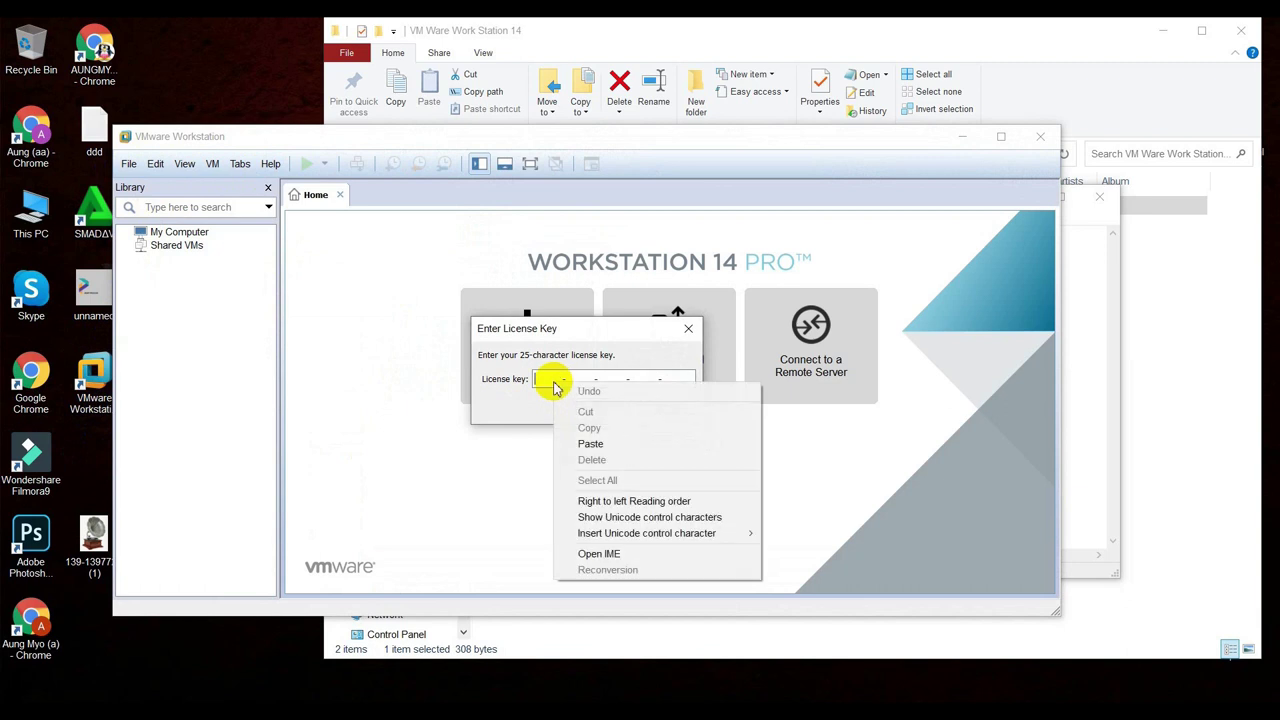
{"action": "left_click", "coordinate": [588, 444]}
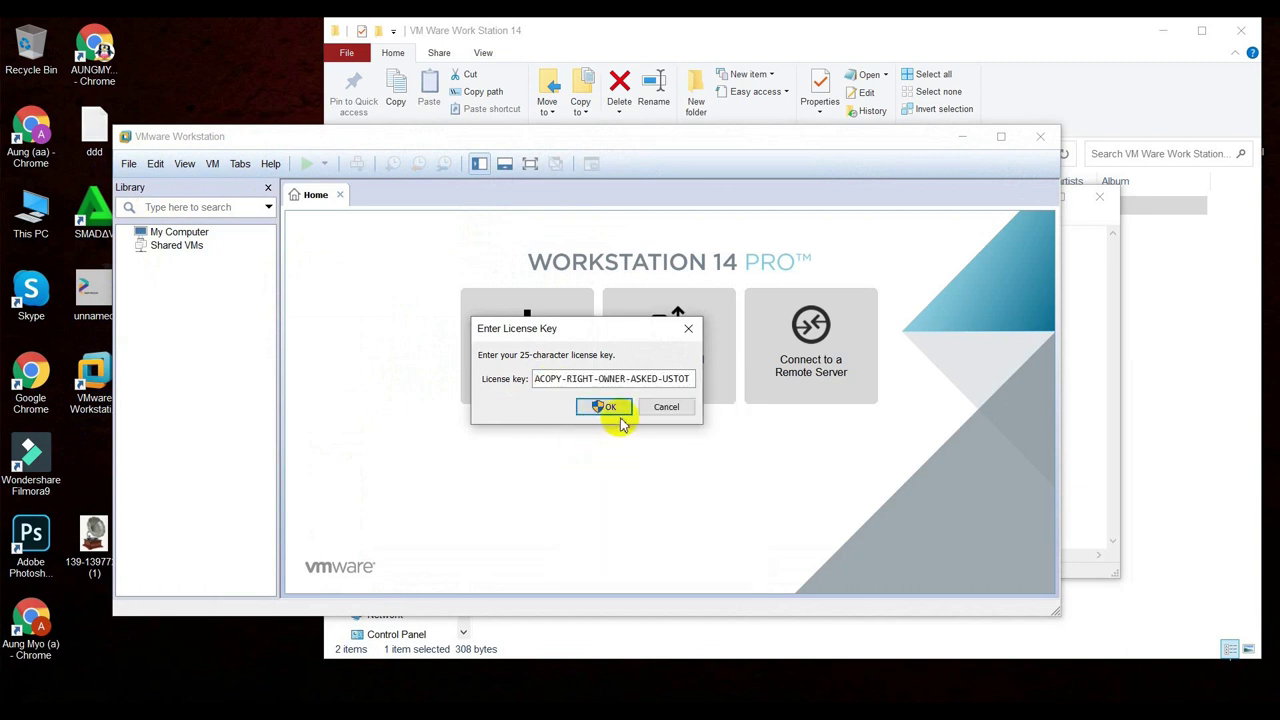
{"action": "left_click", "coordinate": [612, 405]}
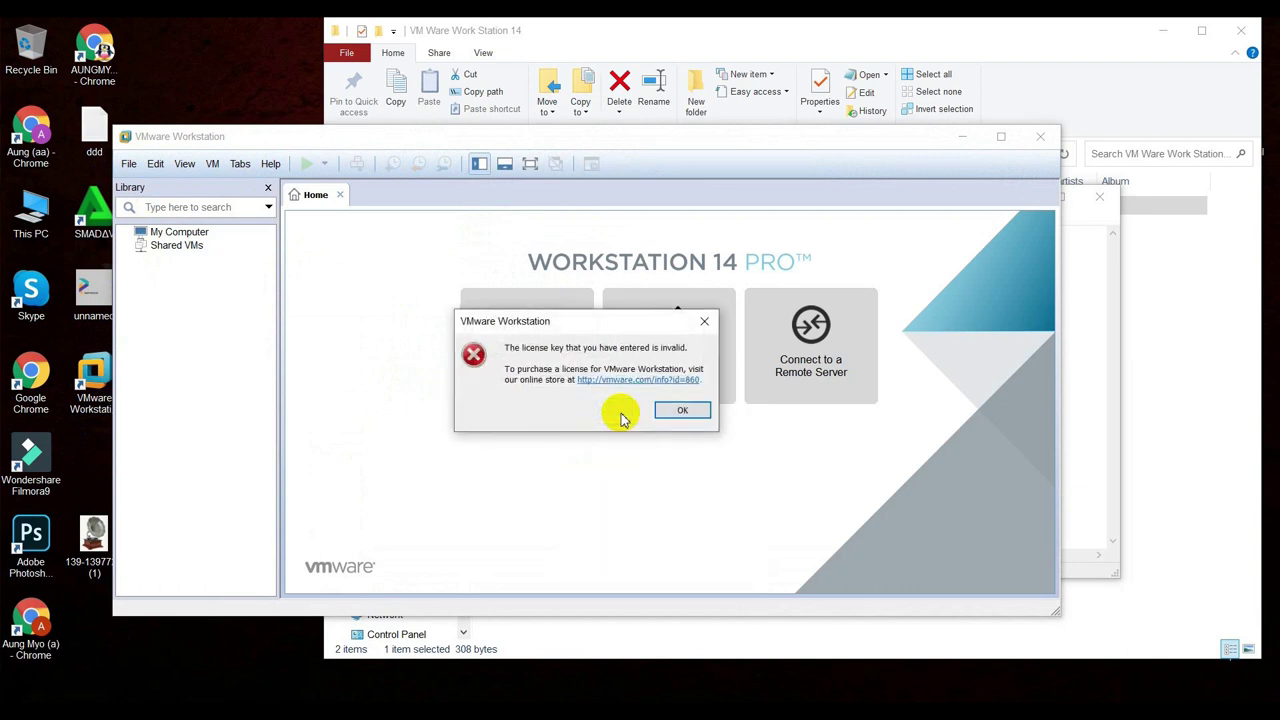
{"action": "left_click", "coordinate": [675, 410]}
{"action": "left_click", "coordinate": [664, 408]}
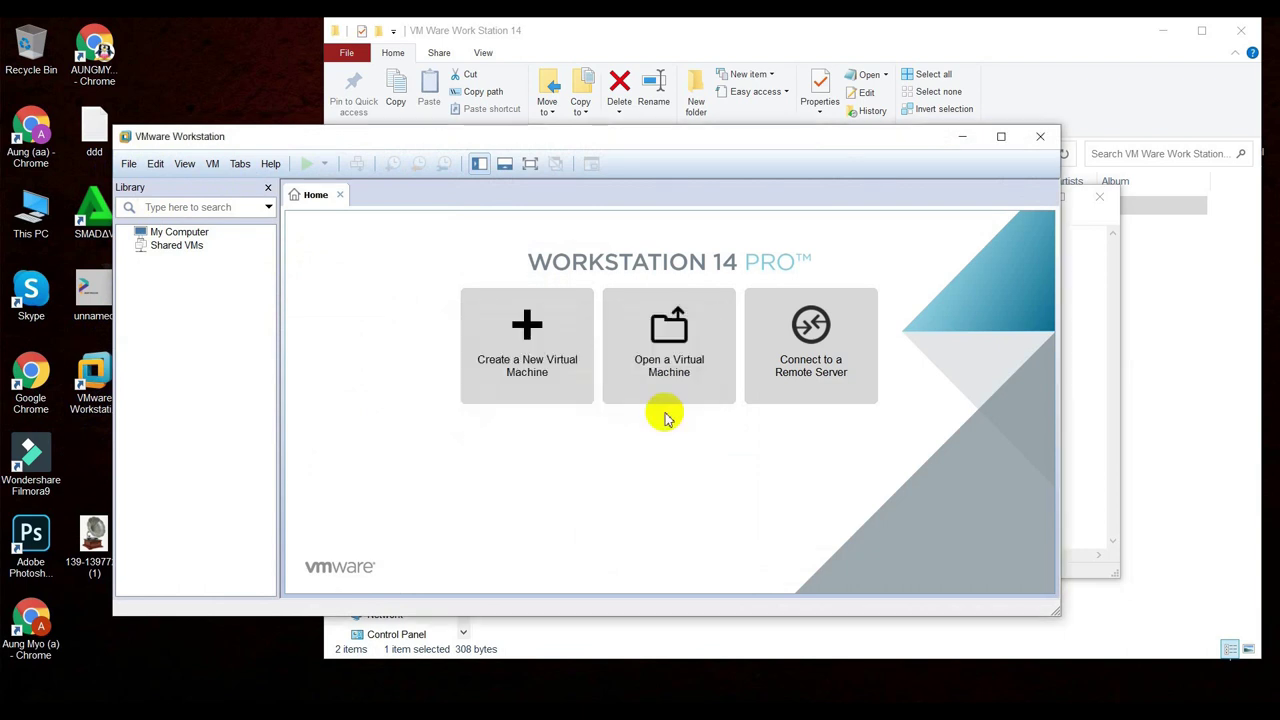
Switch back to the Keys file in Notepad and copy the license key on its second line
{"action": "left_click", "coordinate": [752, 705]}
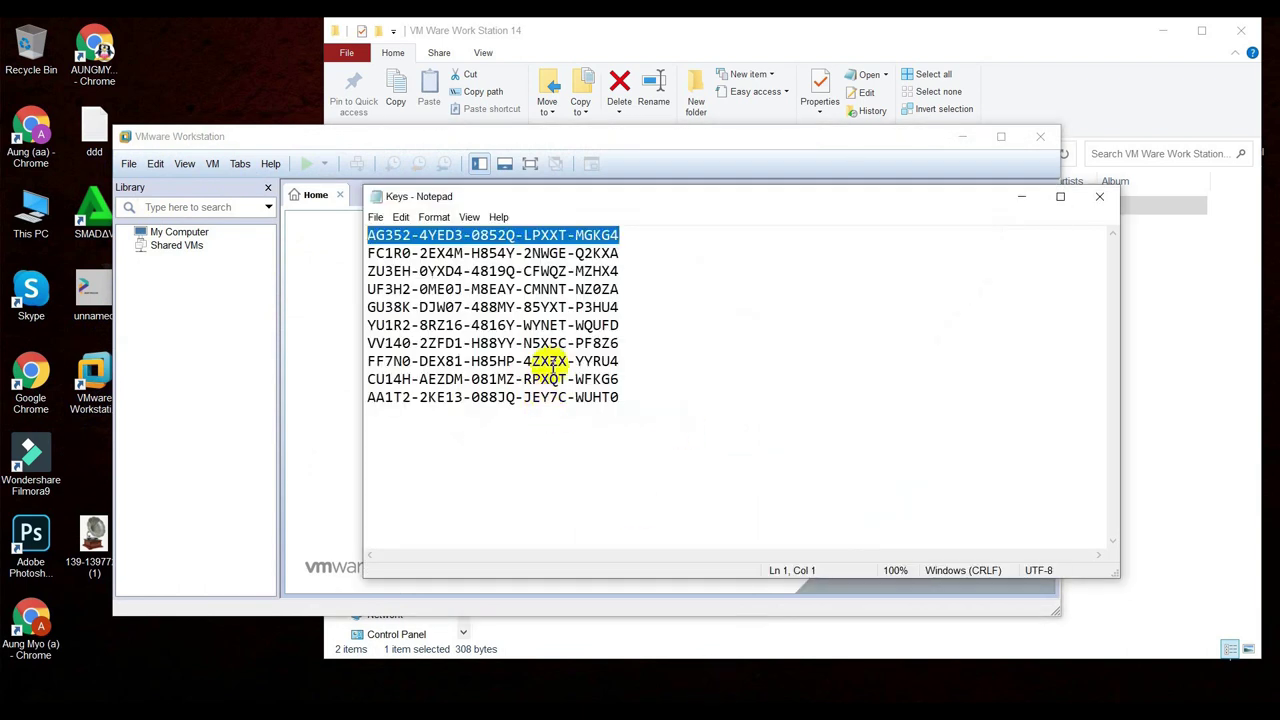
{"action": "left_click_drag", "start_coordinate": [643, 260], "coordinate": [338, 250]}
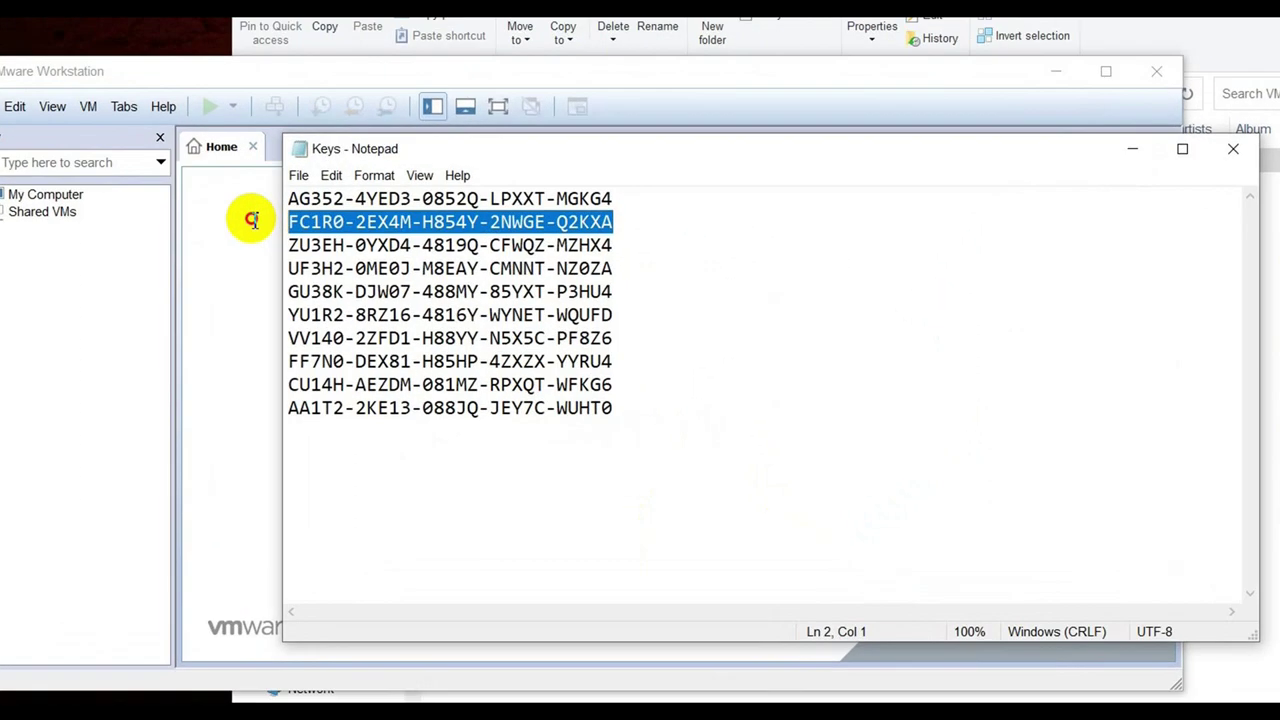
{"action": "right_click", "coordinate": [403, 275]}
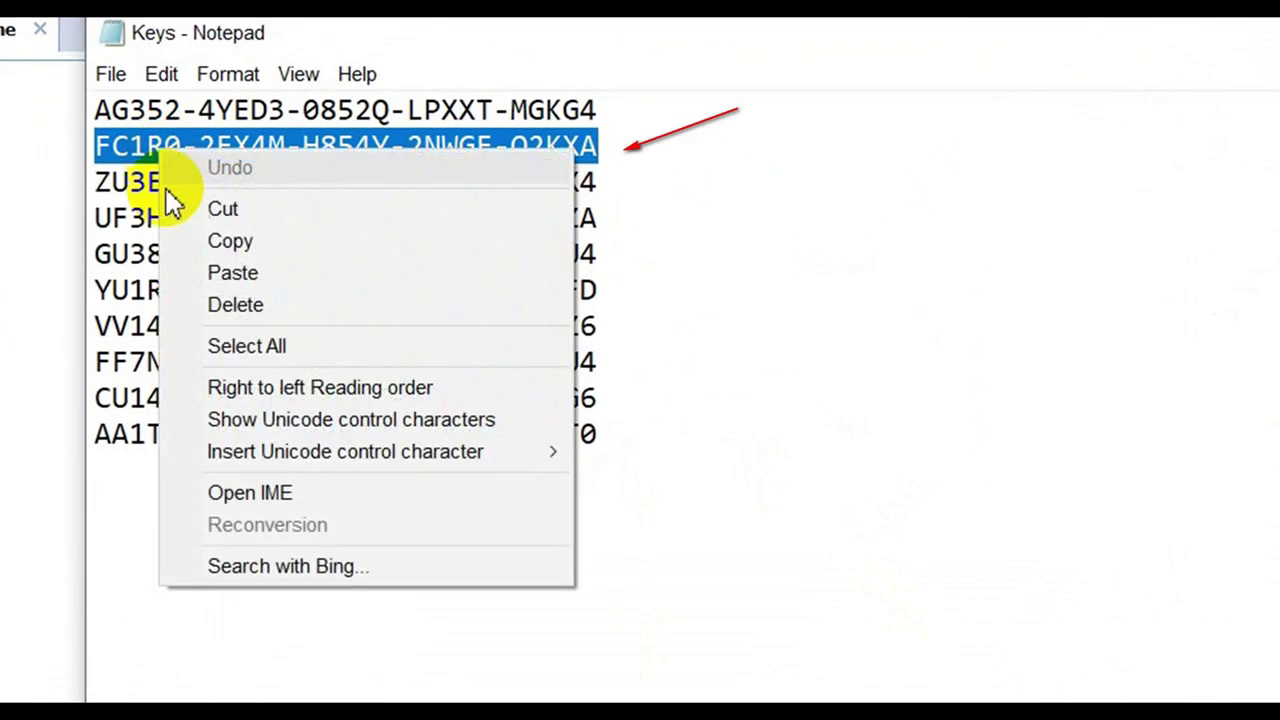
{"action": "left_click", "coordinate": [220, 242]}
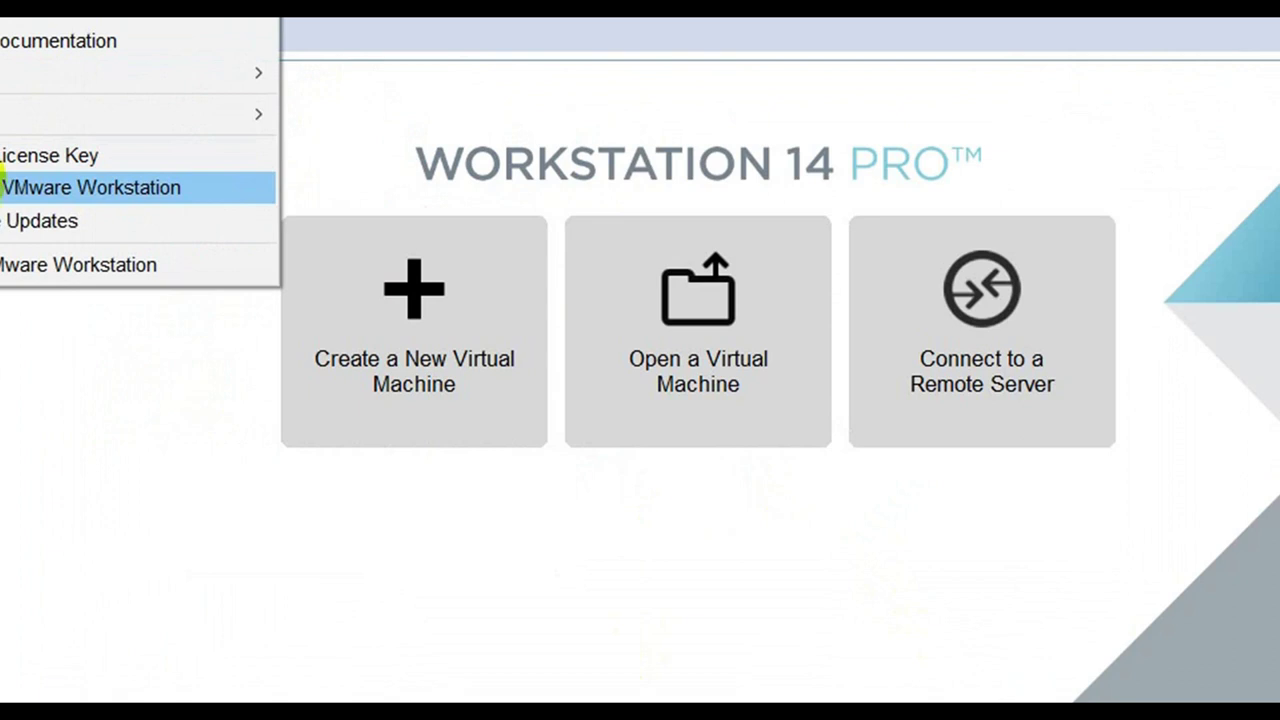
Reopen VMware Workstation's license key entry, paste the copied license key and confirm it
{"action": "left_click", "coordinate": [2, 160]}
{"action": "right_click", "coordinate": [543, 377]}
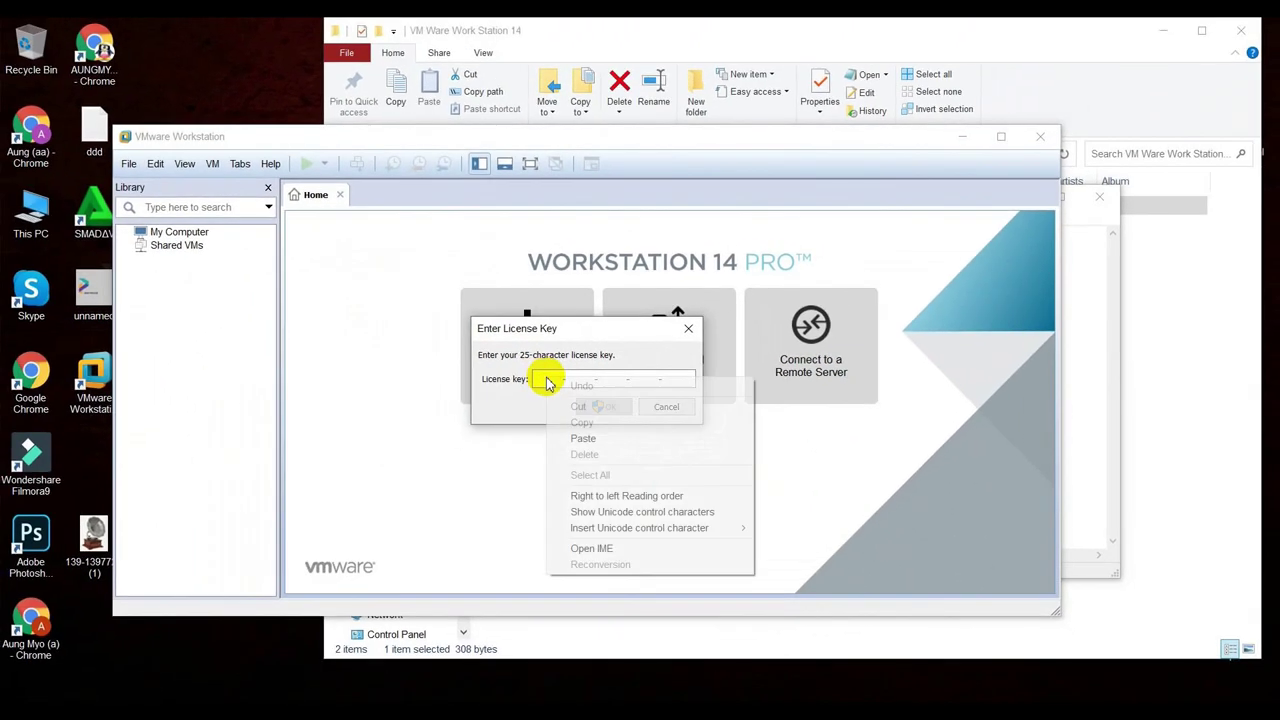
{"action": "left_click", "coordinate": [581, 439]}
{"action": "left_click", "coordinate": [600, 411]}
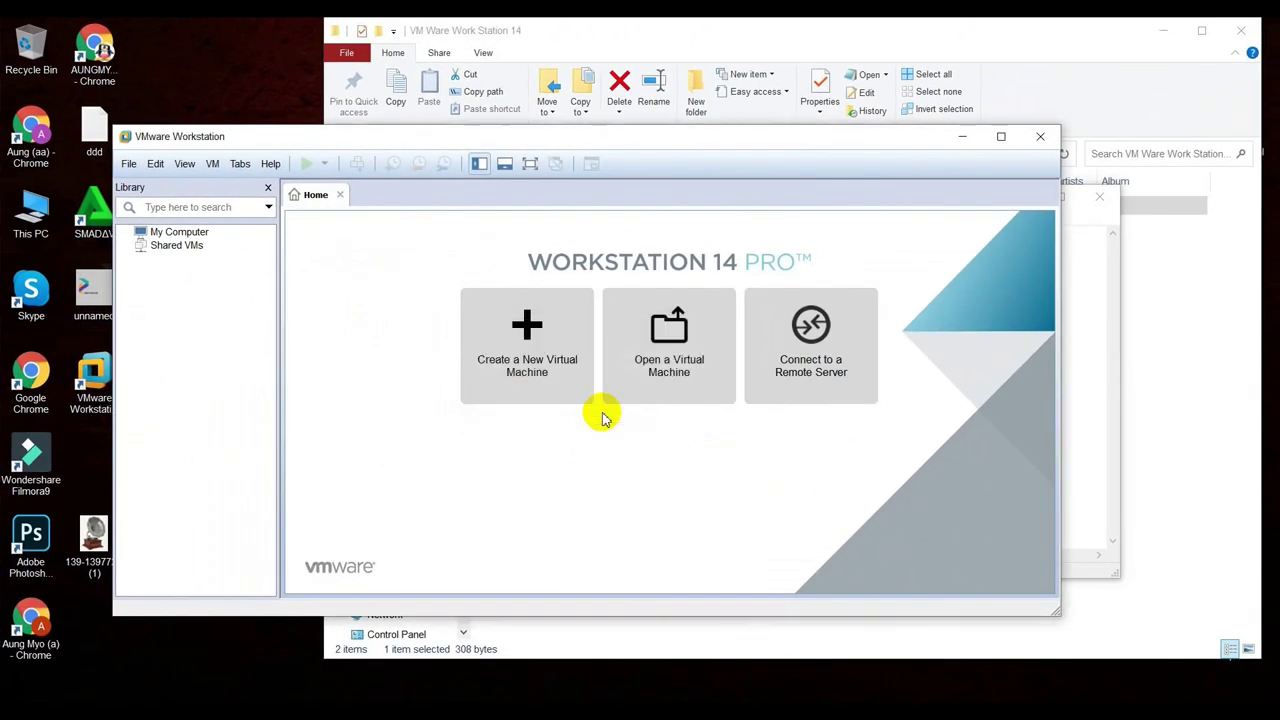
{"action": "left_click", "coordinate": [270, 164]}
{"action": "left_click", "coordinate": [290, 258]}
{"action": "left_click", "coordinate": [666, 407]}
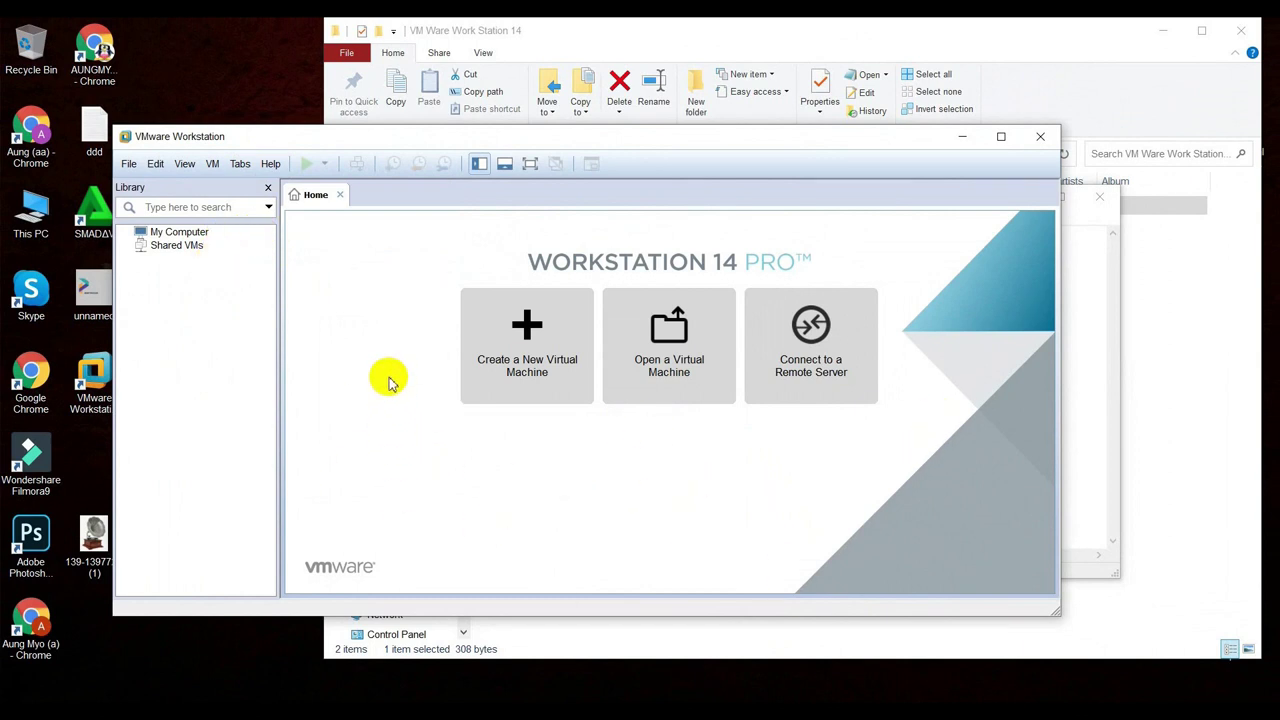
{"action": "left_click_drag", "start_coordinate": [238, 140], "coordinate": [323, 141]}
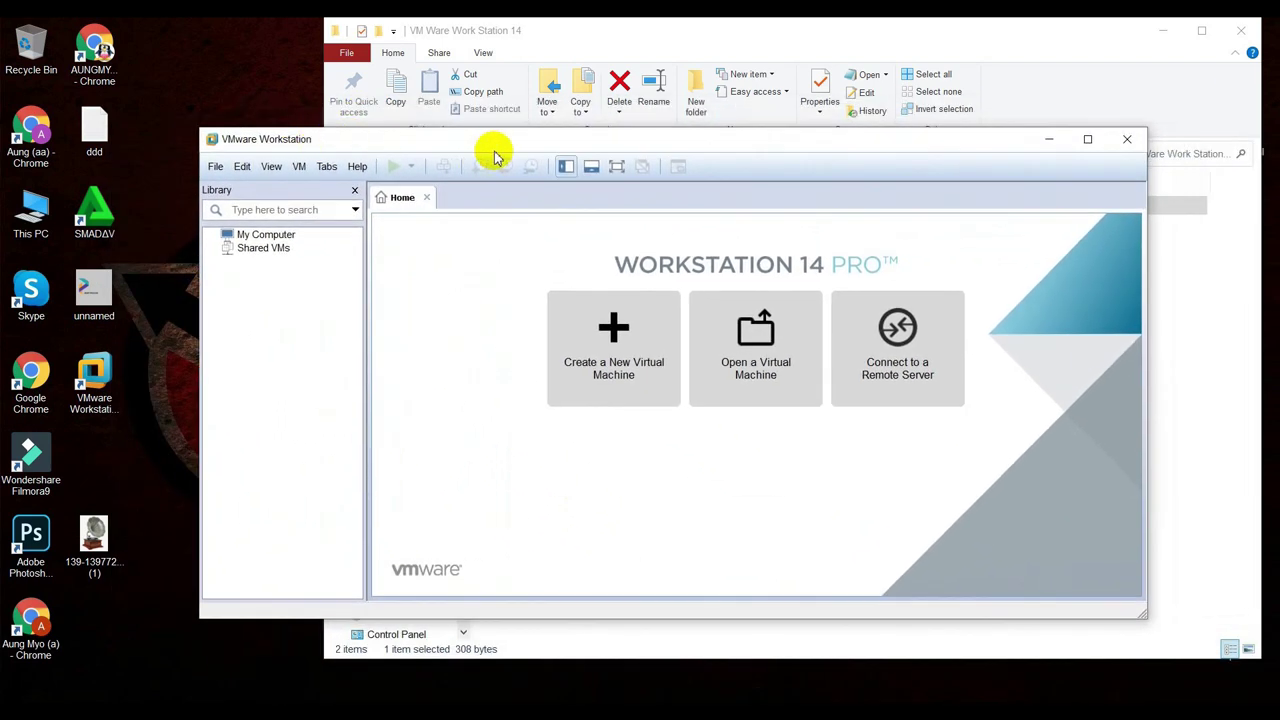
{"action": "left_click", "coordinate": [725, 357]}
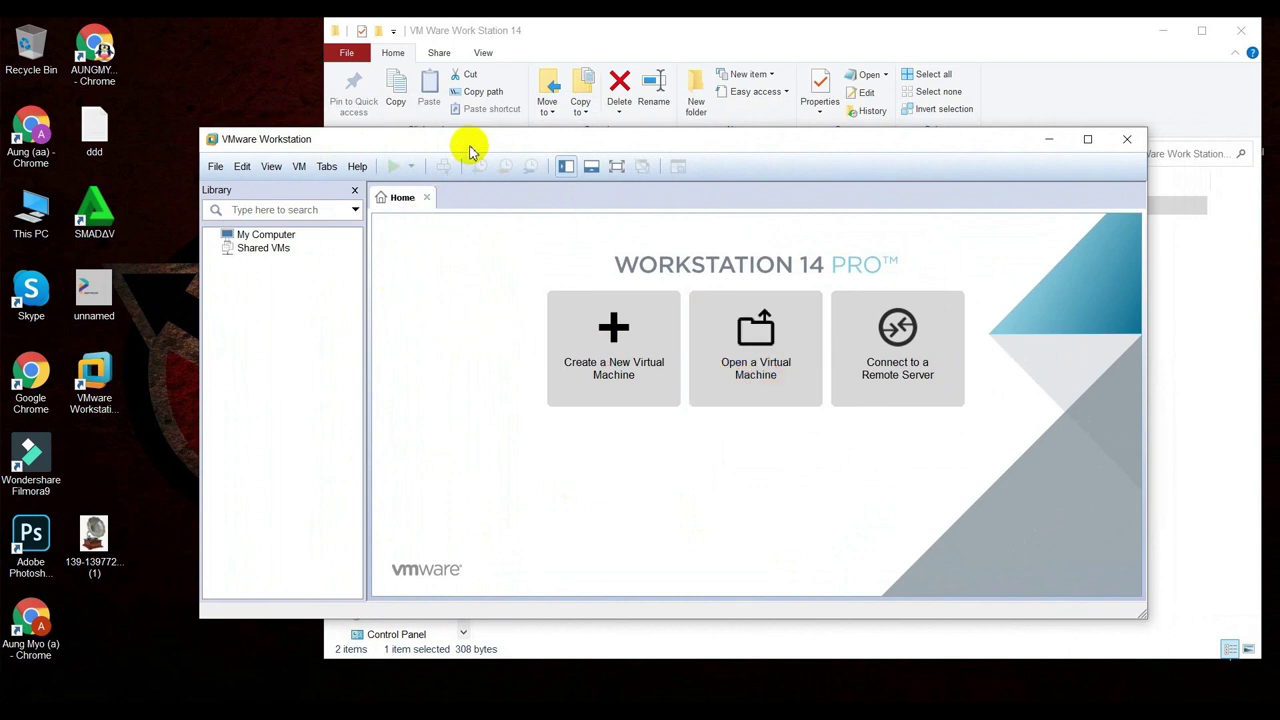
{"action": "left_click_drag", "start_coordinate": [469, 146], "coordinate": [525, 164]}
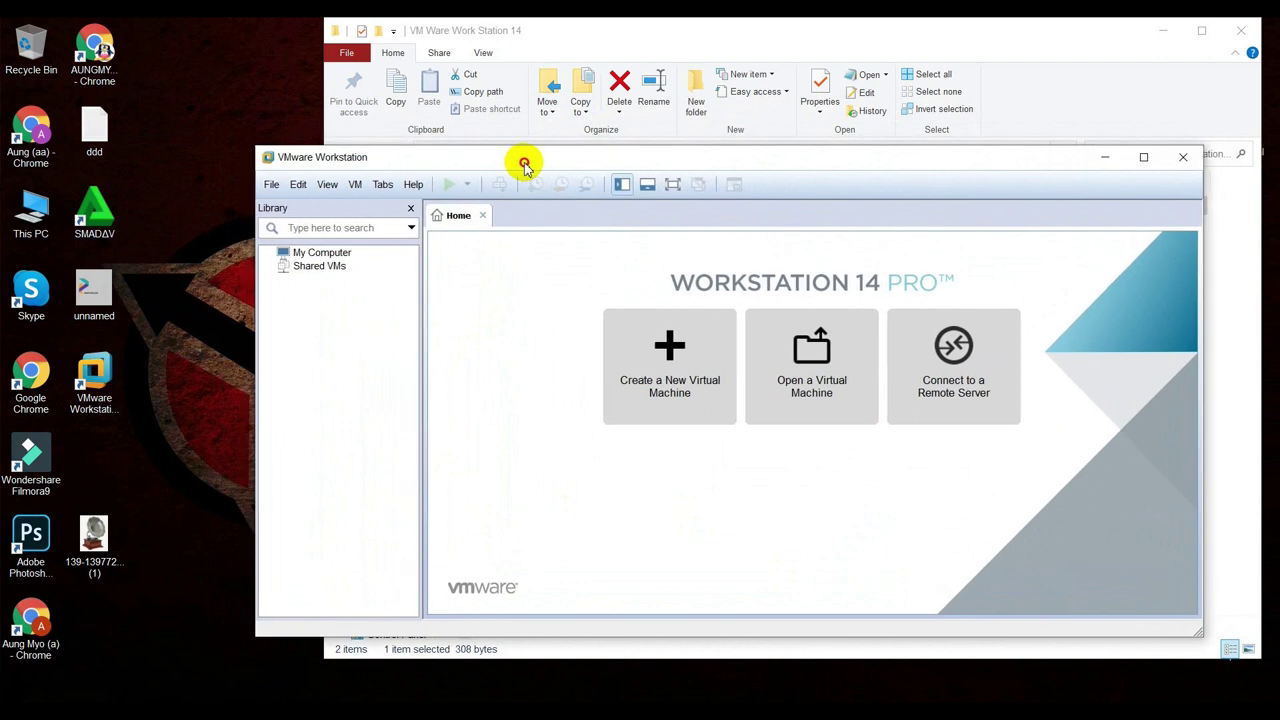